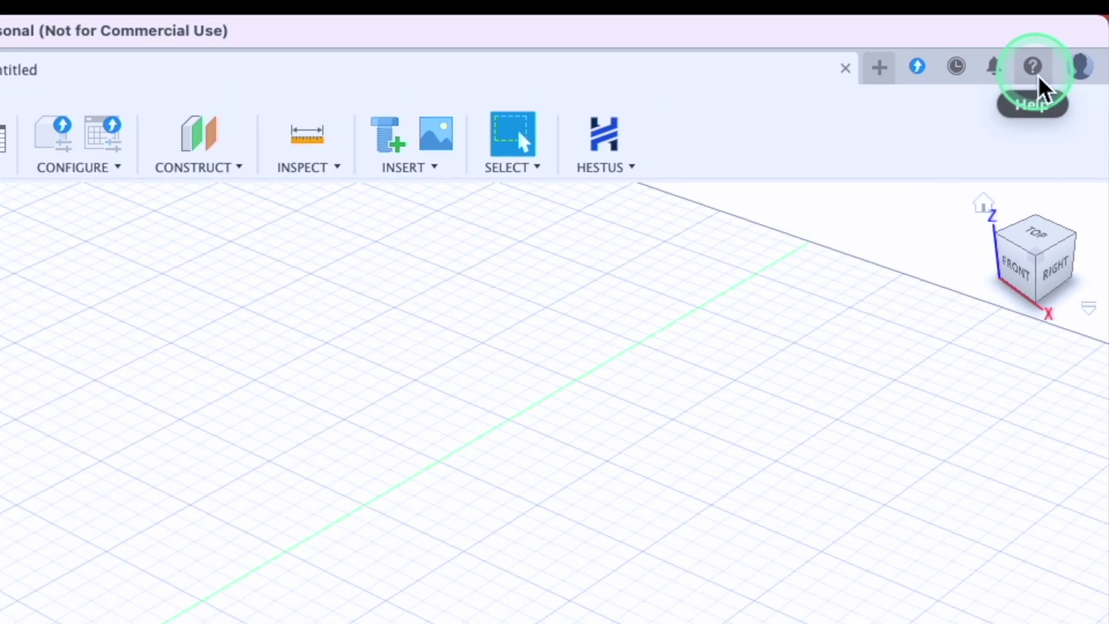
- Check for Fusion updates and view its version information
click(1037, 76)
click(917, 282)
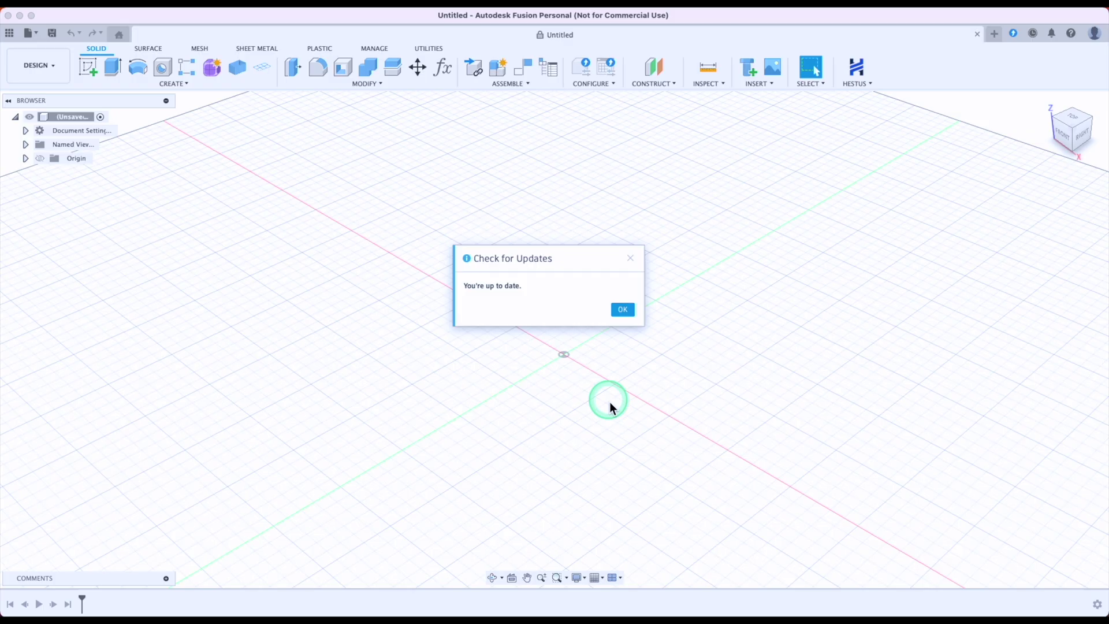
click(623, 309)
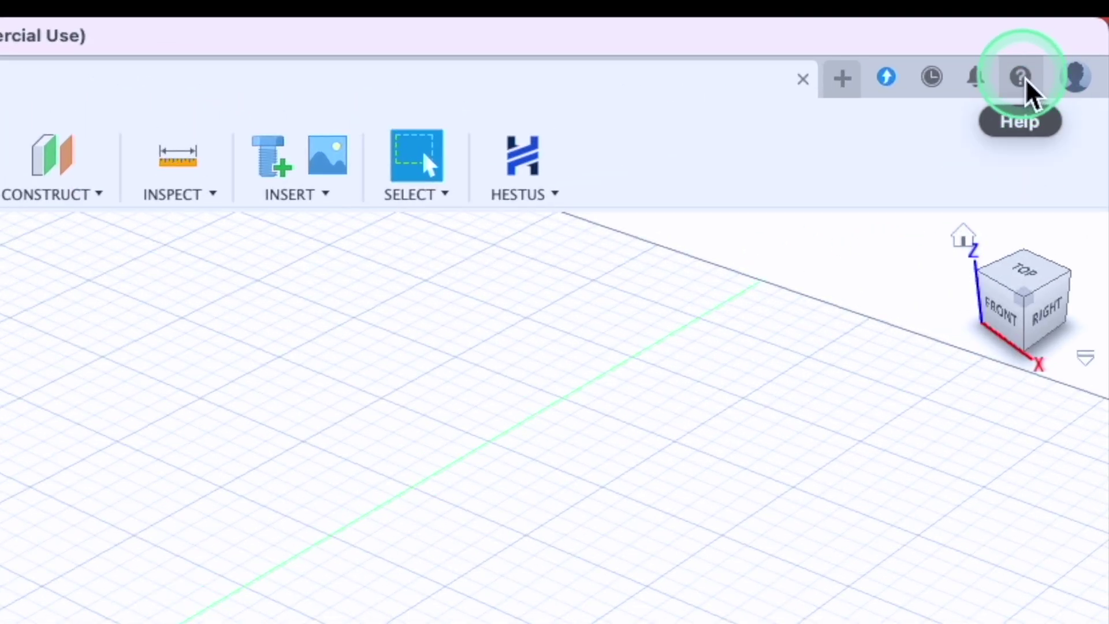
click(1022, 84)
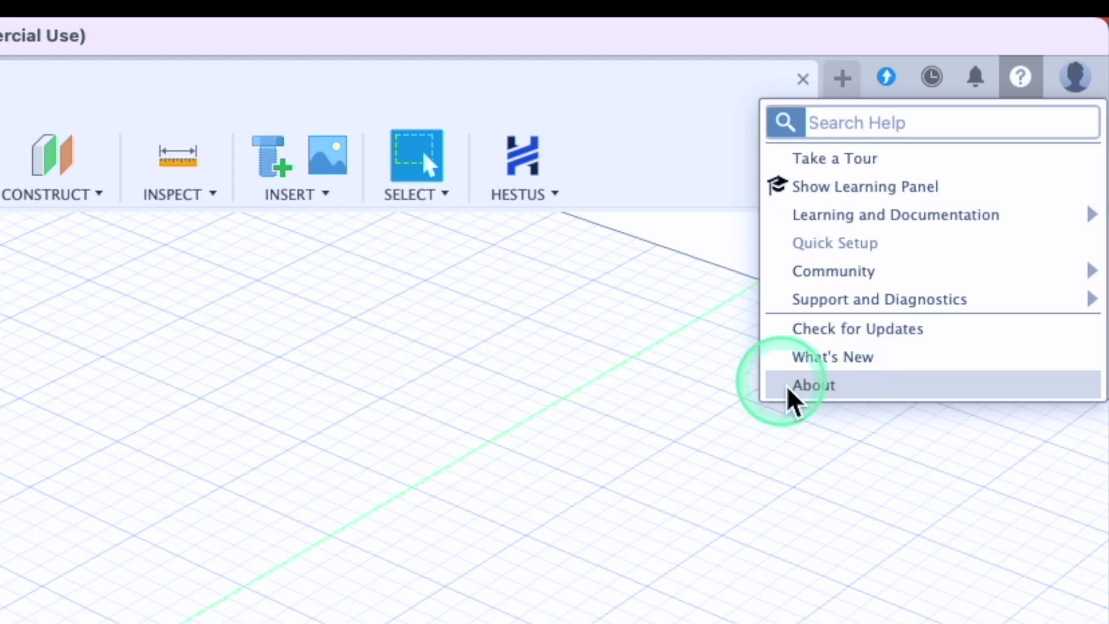
click(808, 388)
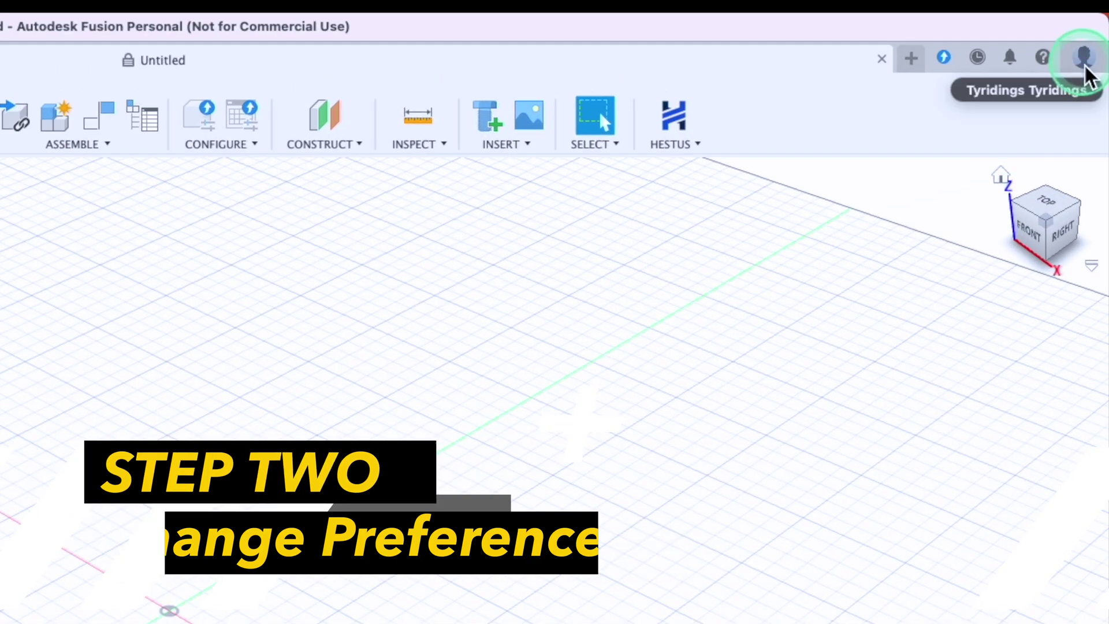
- Set the Preferences theme to Dark Blue, apply it and close Preferences
click(1085, 63)
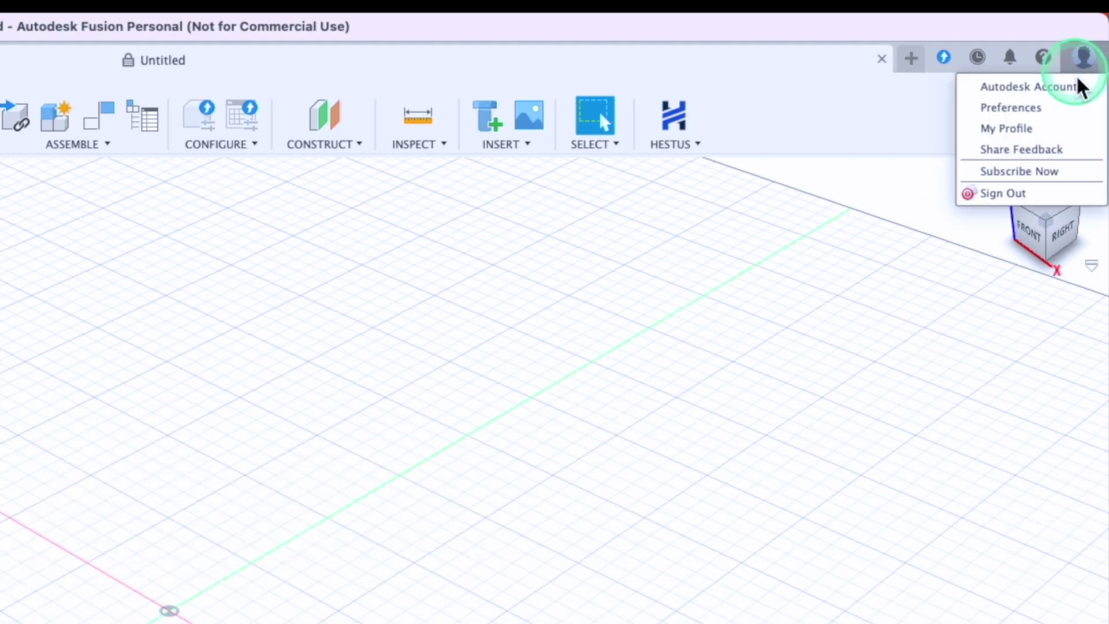
click(1013, 108)
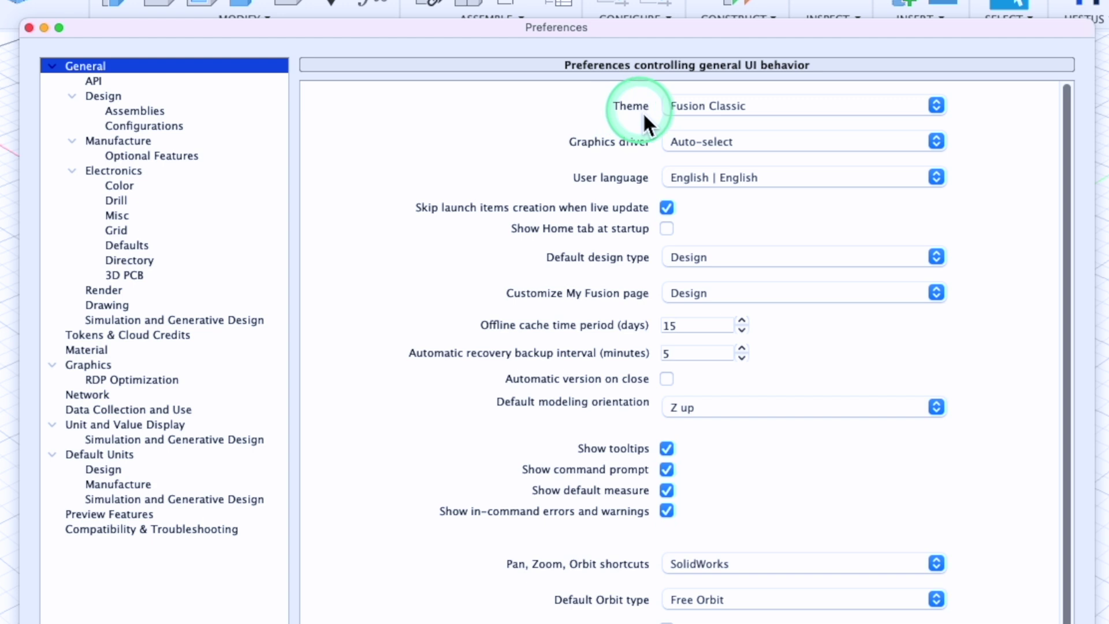
click(935, 106)
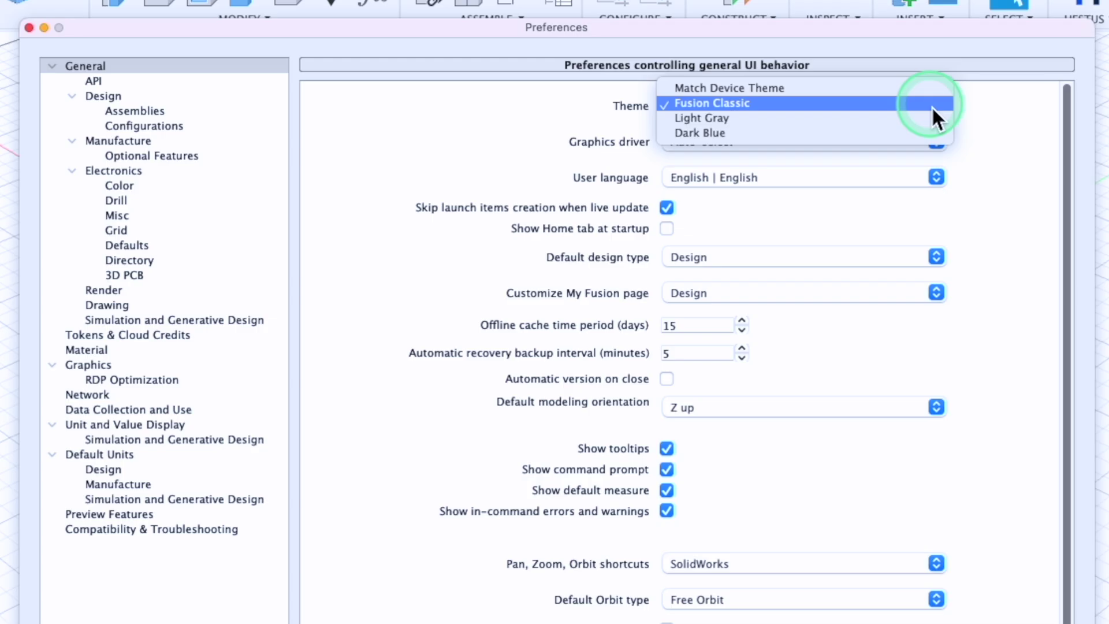
click(705, 134)
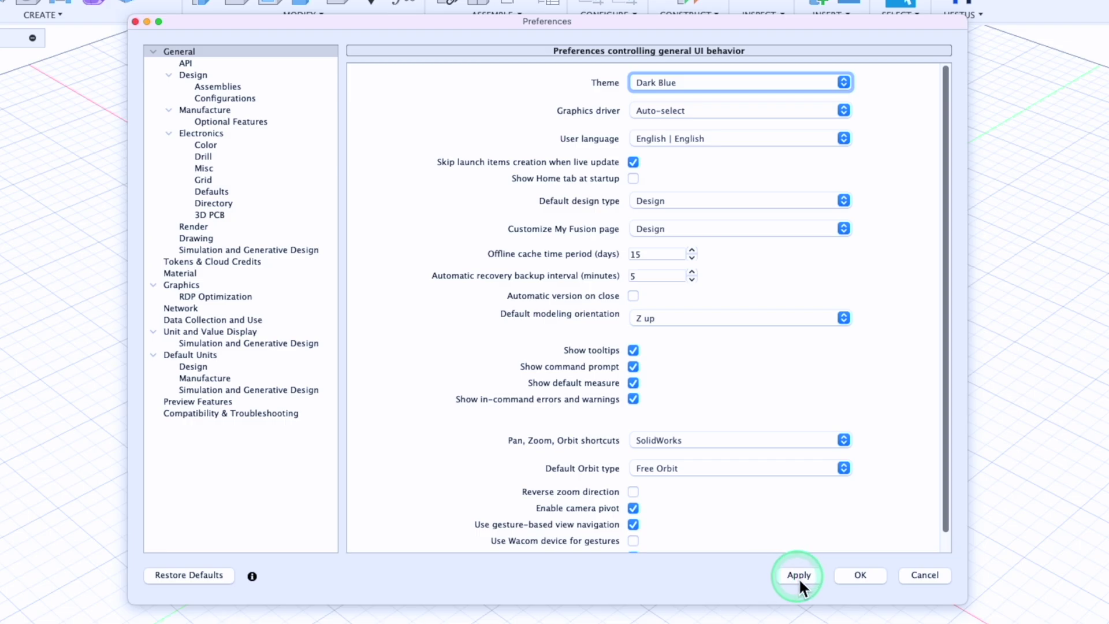
click(798, 575)
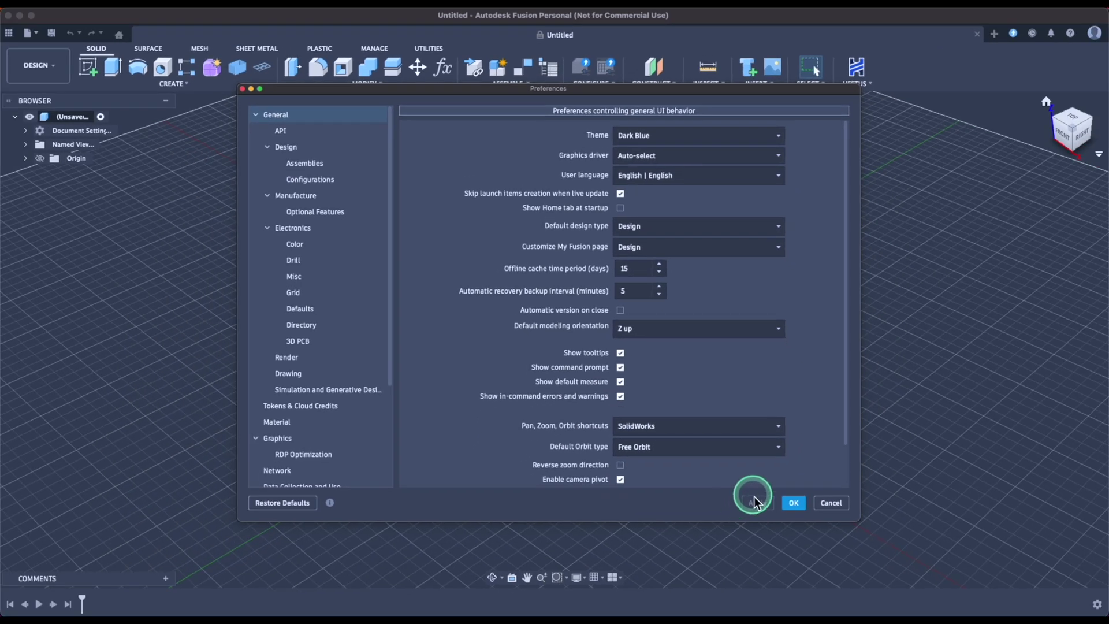
click(793, 504)
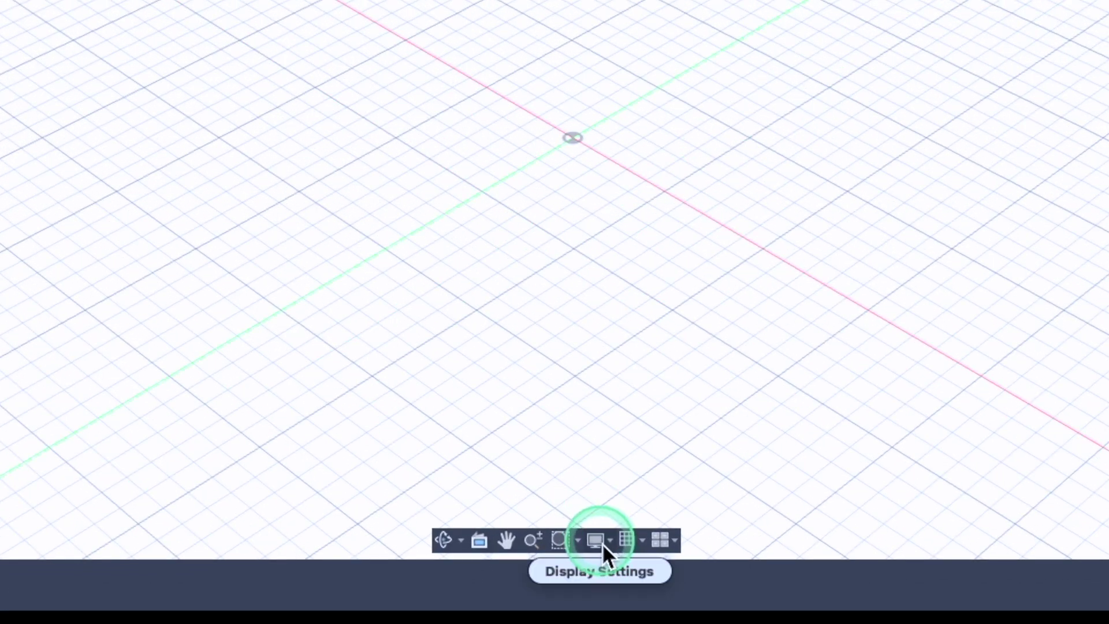
- Set the viewport environment to Theme (default) so the canvas turns dark blue
click(602, 542)
mouse_move(645, 382)
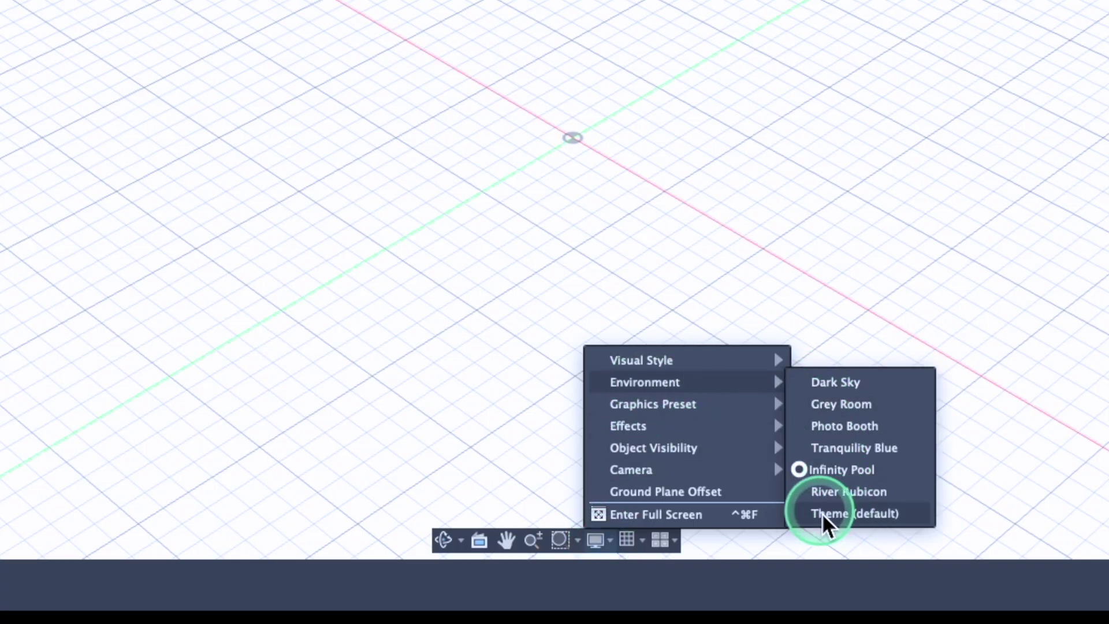
click(871, 518)
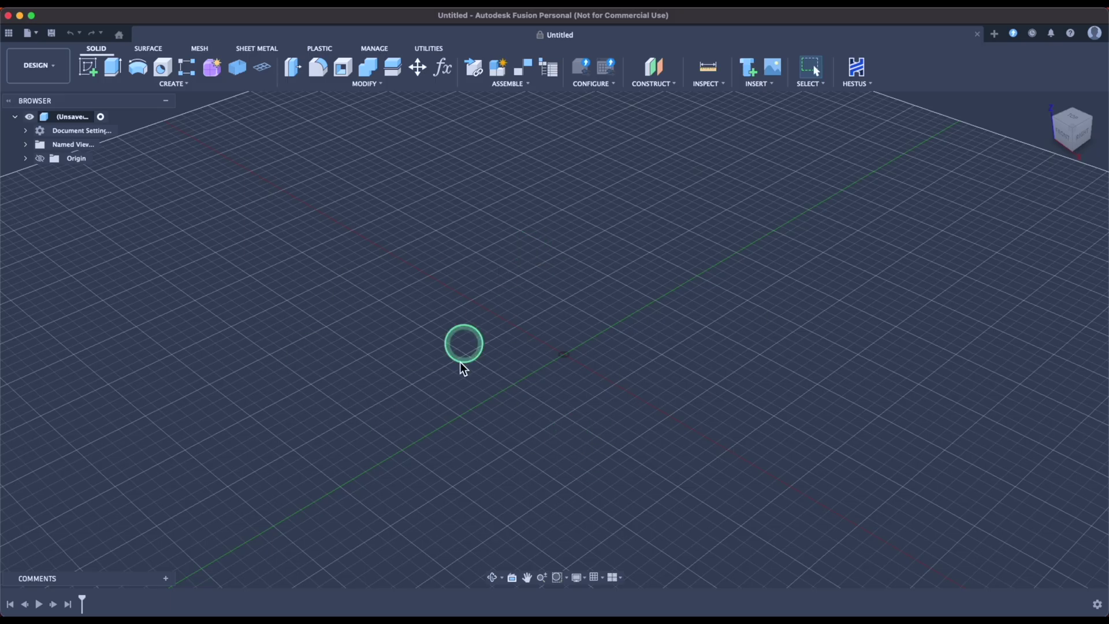
- Try the River Rubicon and Dark Sky viewport environments
click(577, 578)
mouse_move(598, 525)
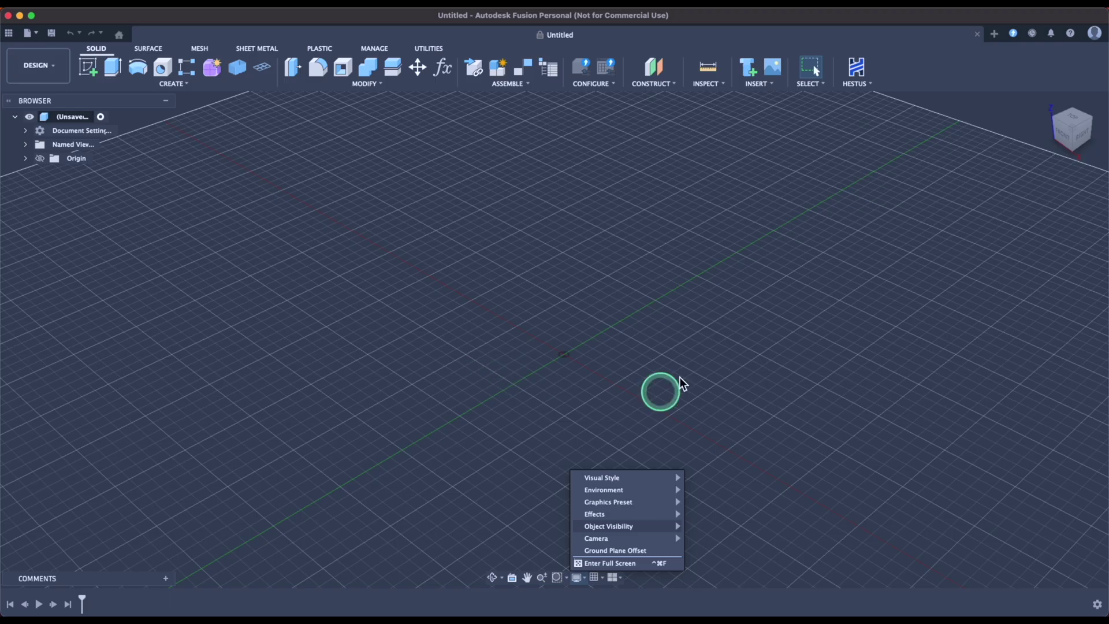
mouse_move(621, 496)
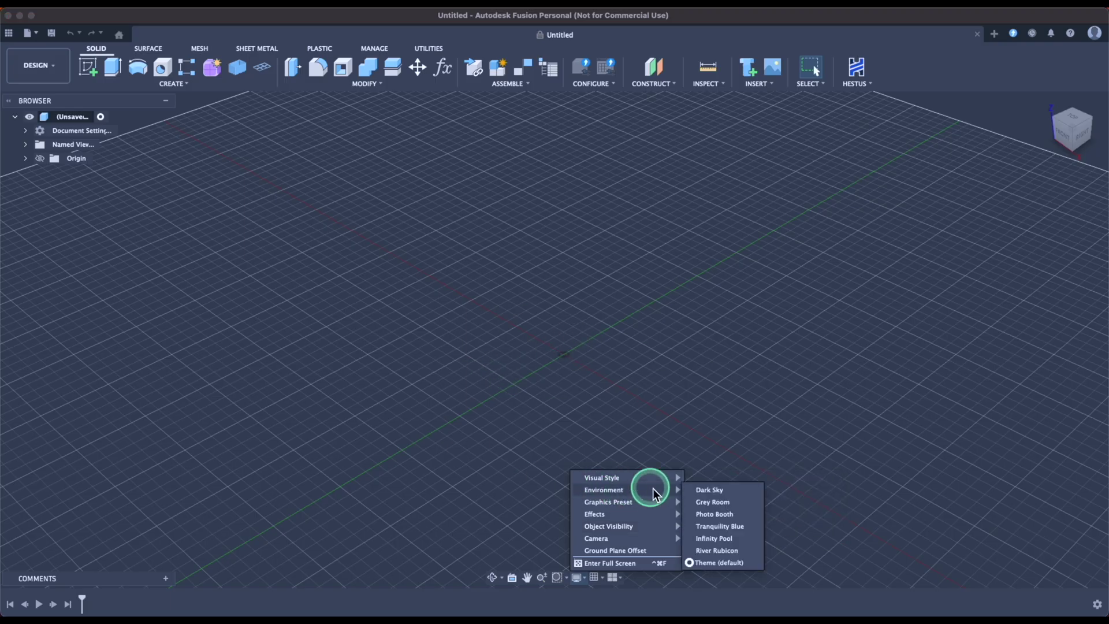
click(716, 551)
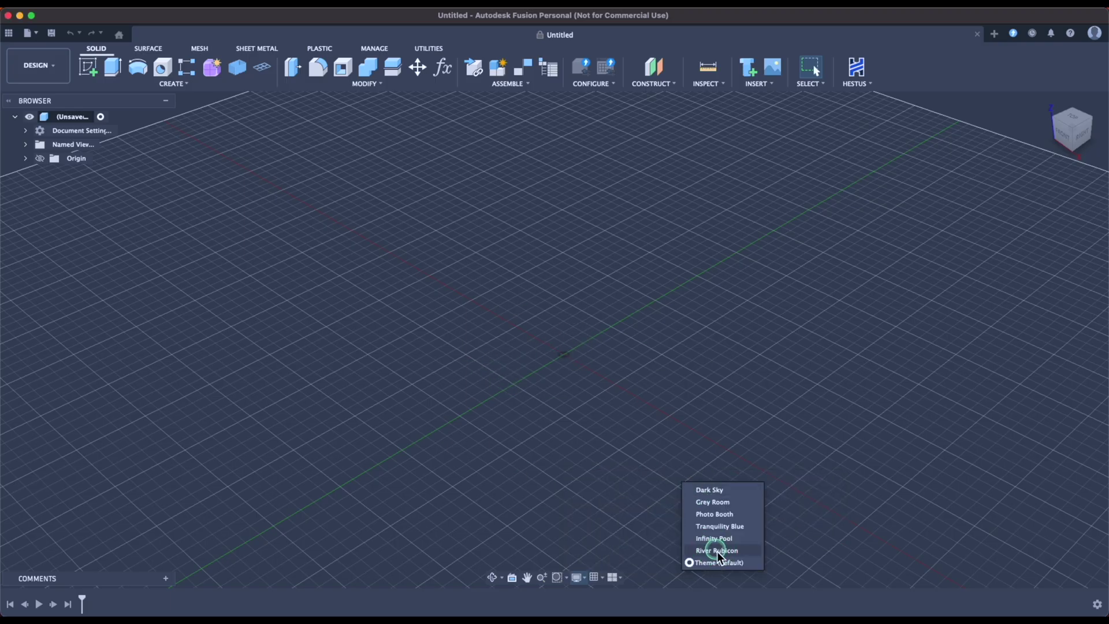
click(578, 579)
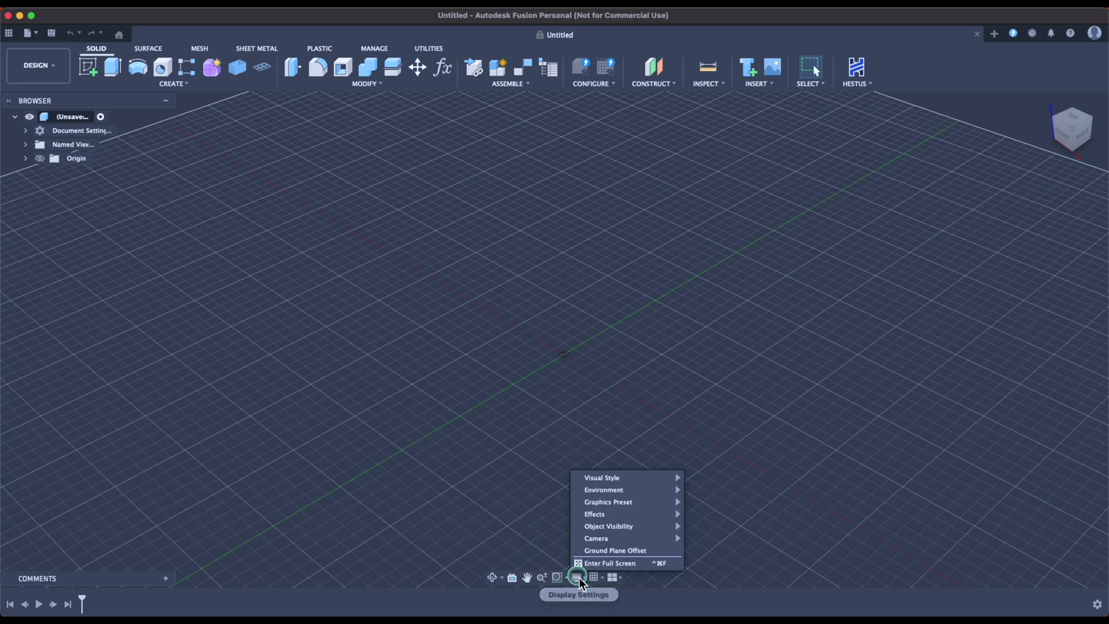
mouse_move(648, 497)
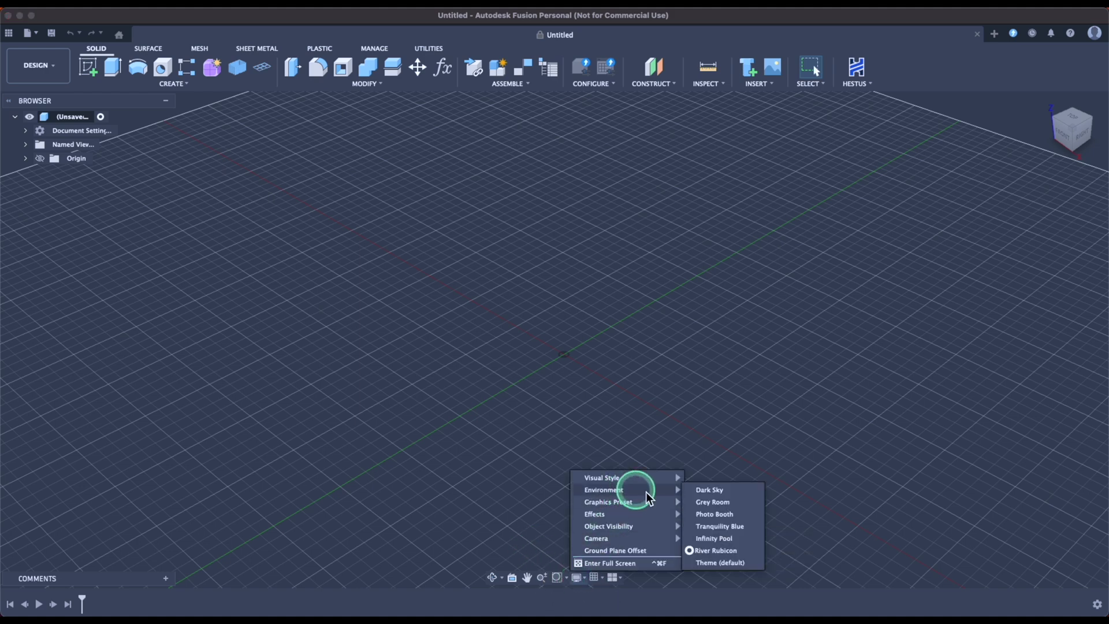
click(713, 489)
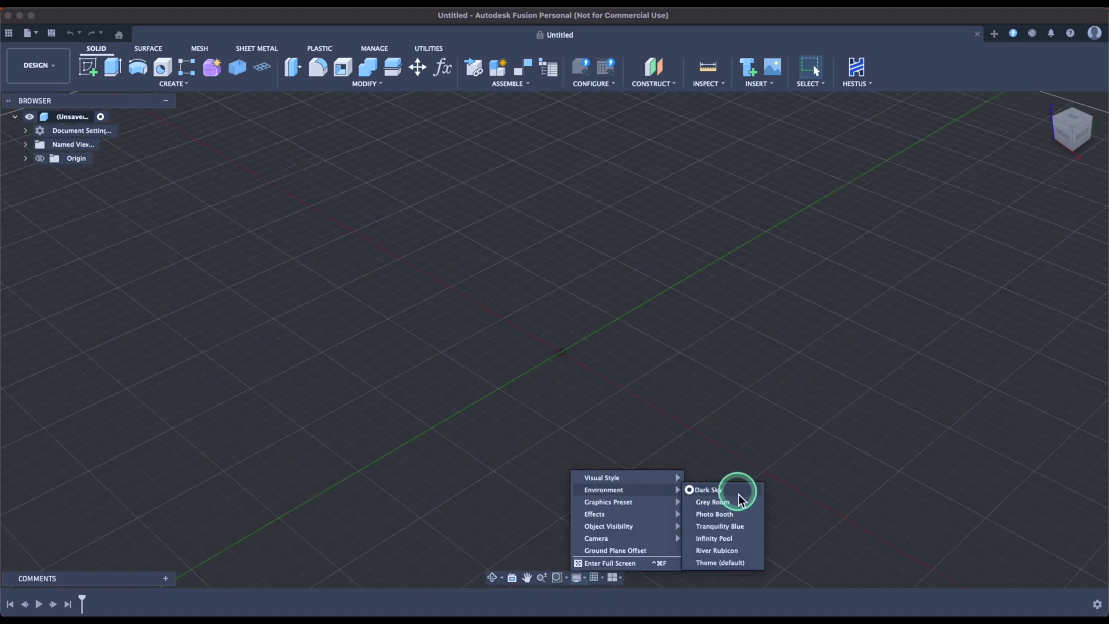
- Switch the viewport environment to Grey Room, then Tranquility Blue
click(731, 501)
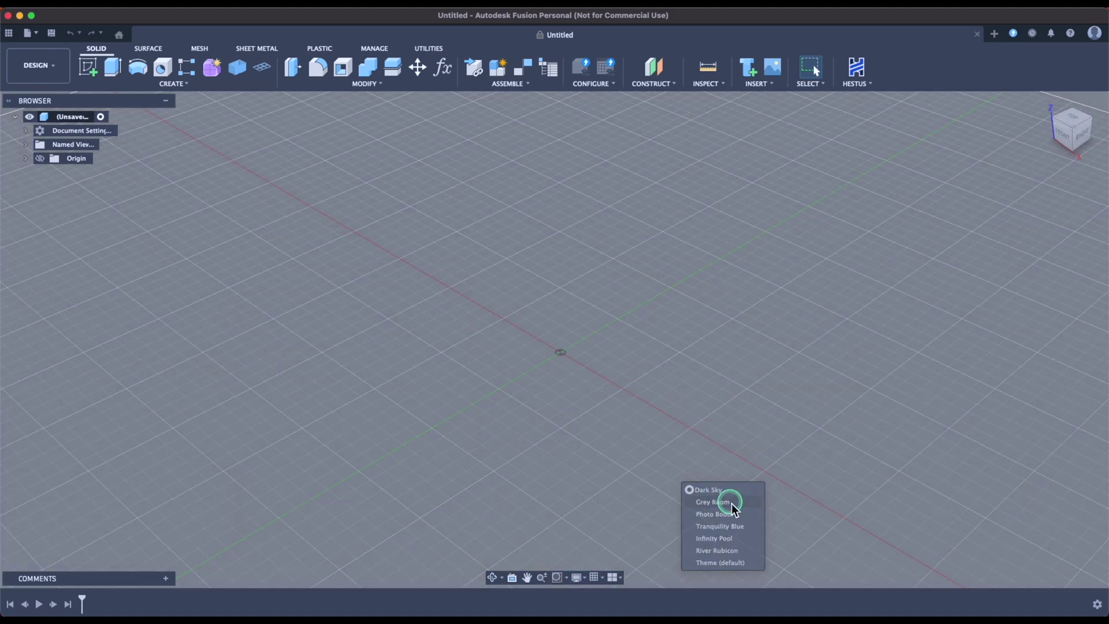
click(578, 578)
mouse_move(635, 489)
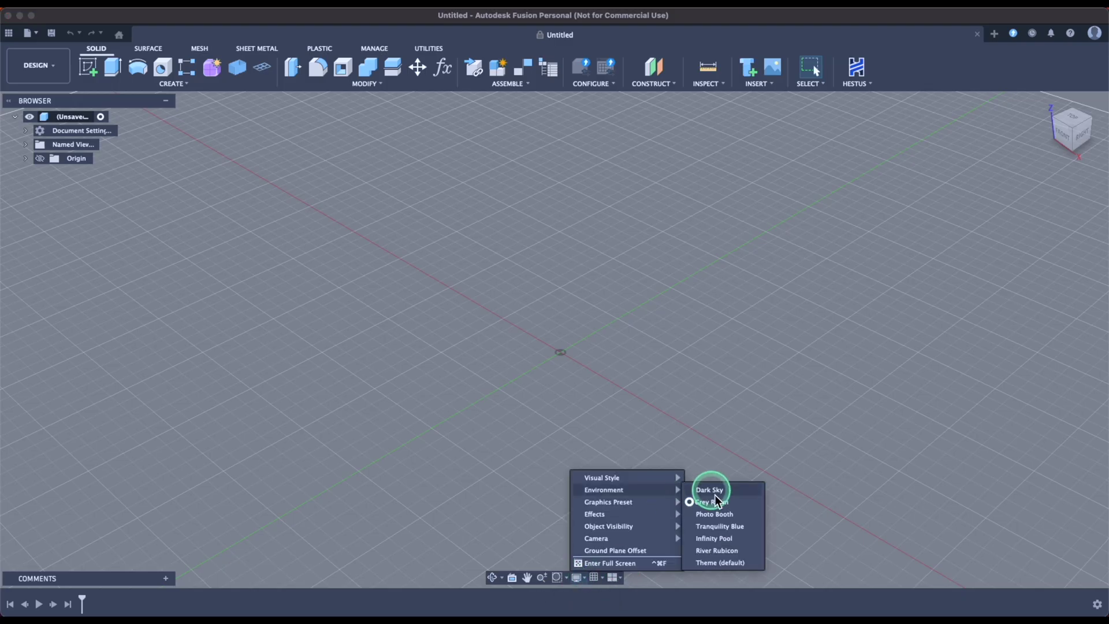
click(717, 526)
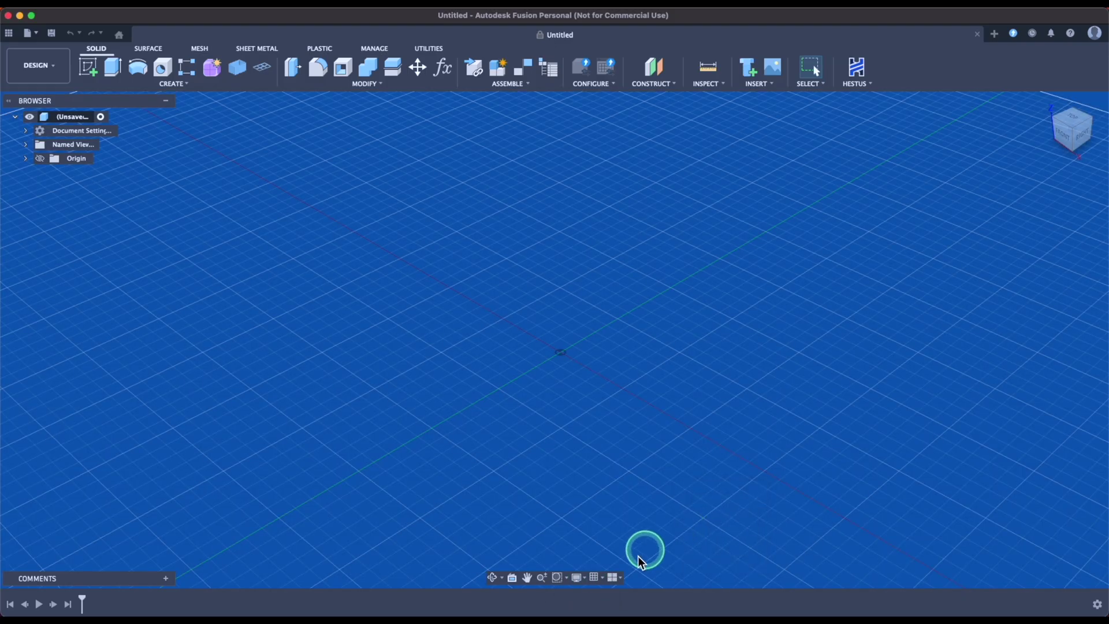
click(579, 578)
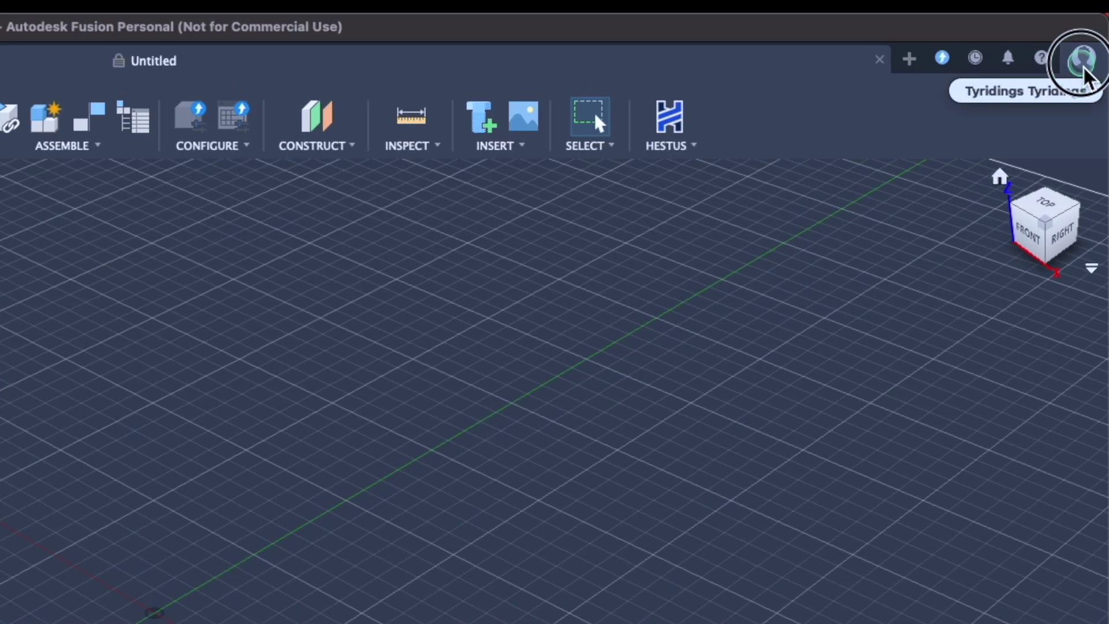
- Change the Preferences theme from Dark Blue to Light Gray and apply it
click(1082, 60)
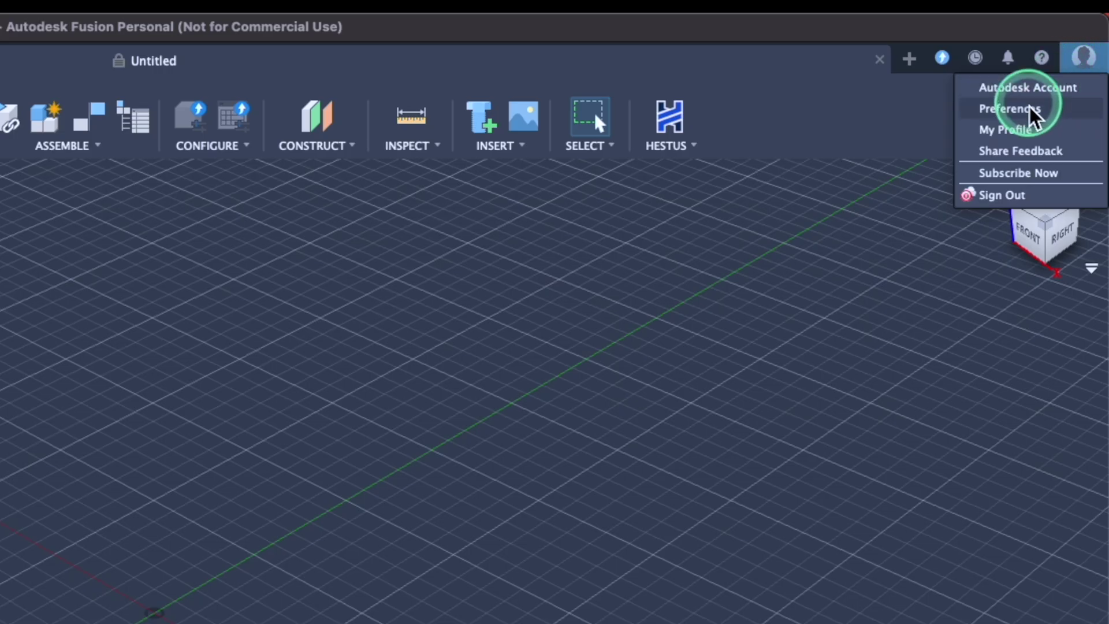
click(1011, 109)
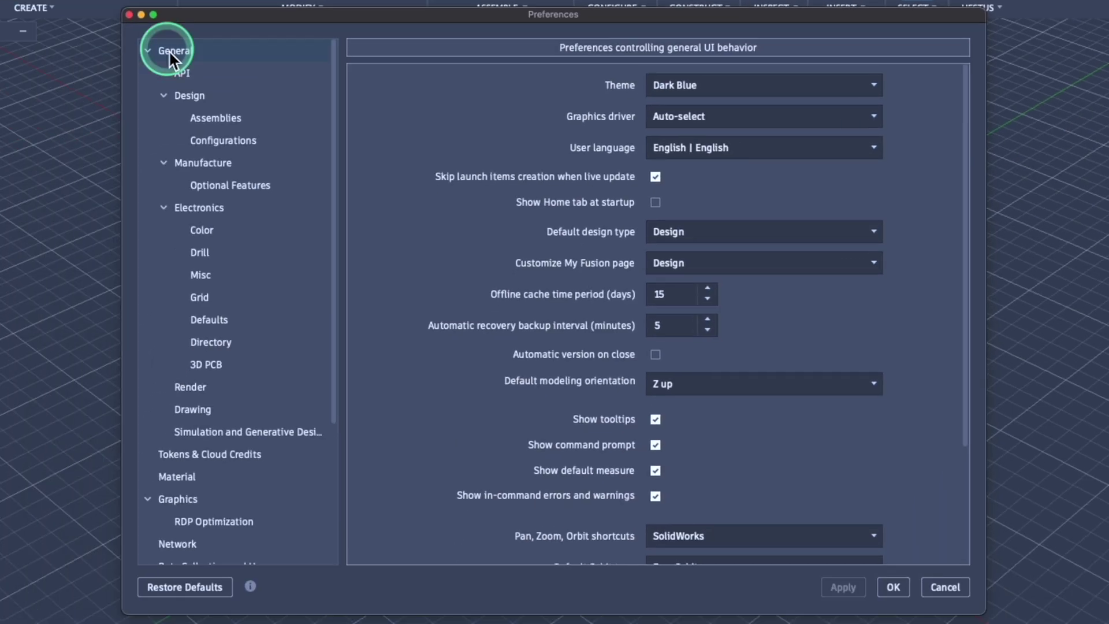
click(816, 85)
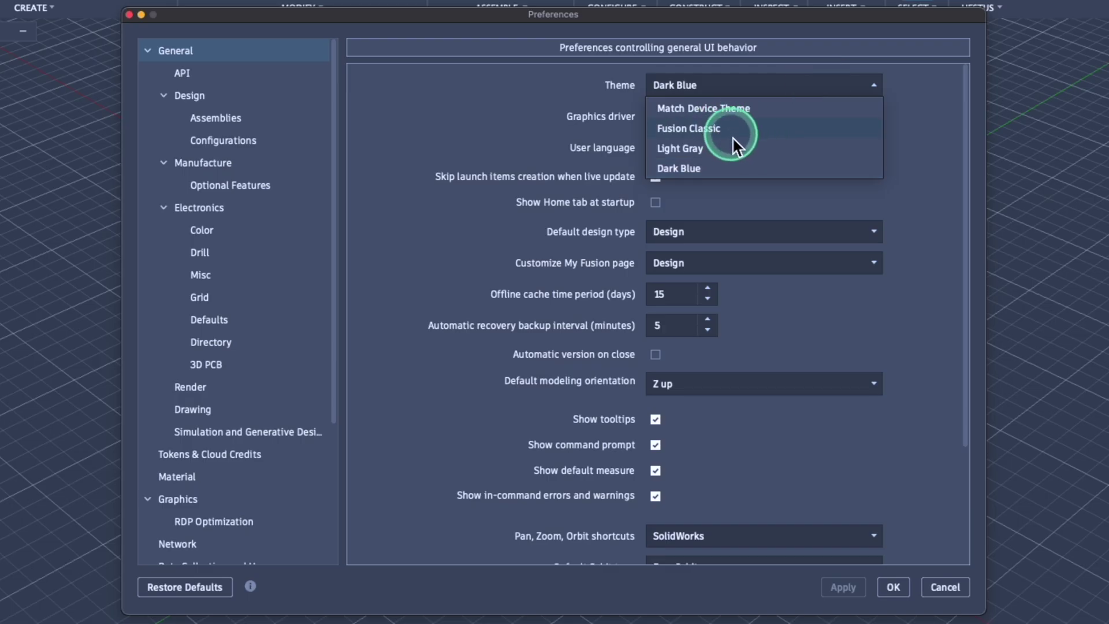
click(689, 151)
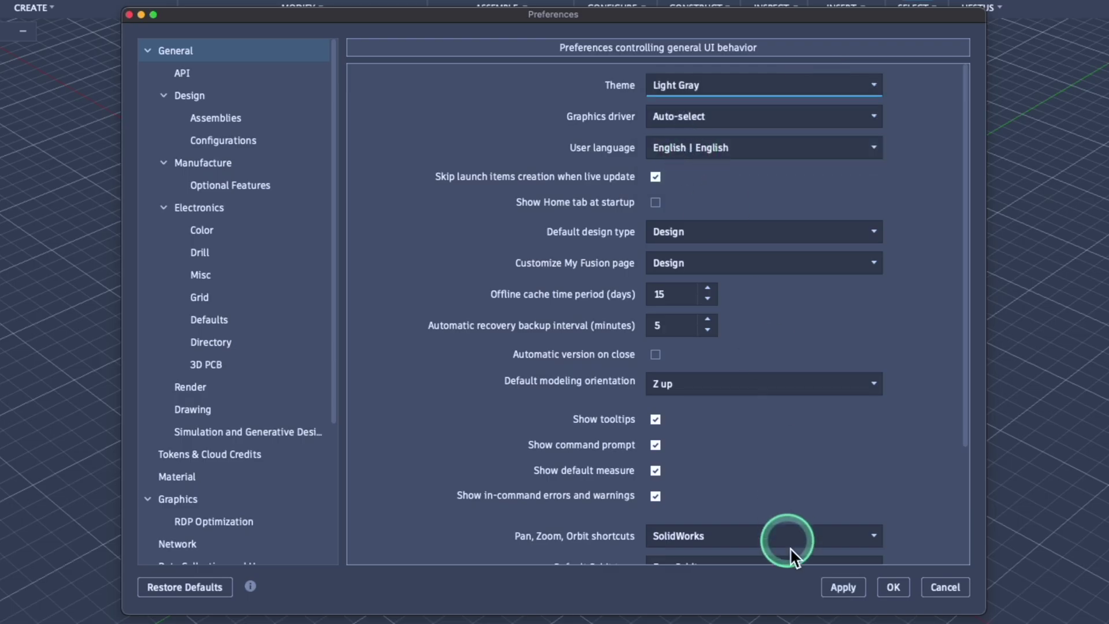
click(836, 588)
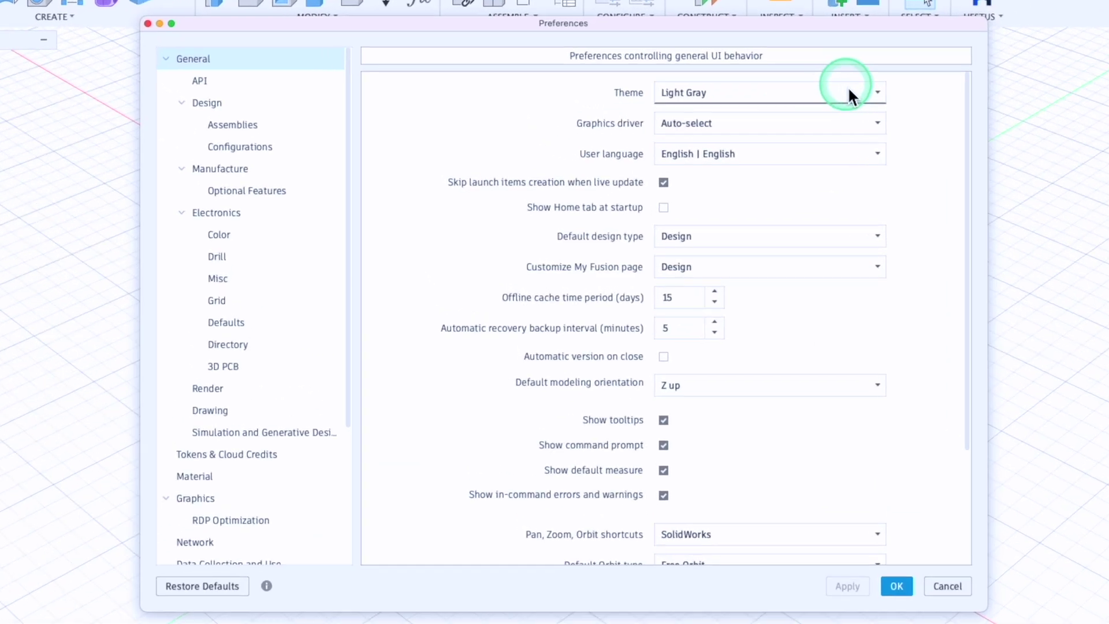
- Choose Match Device Theme in the Theme list and apply it, turning the interface dark
click(758, 139)
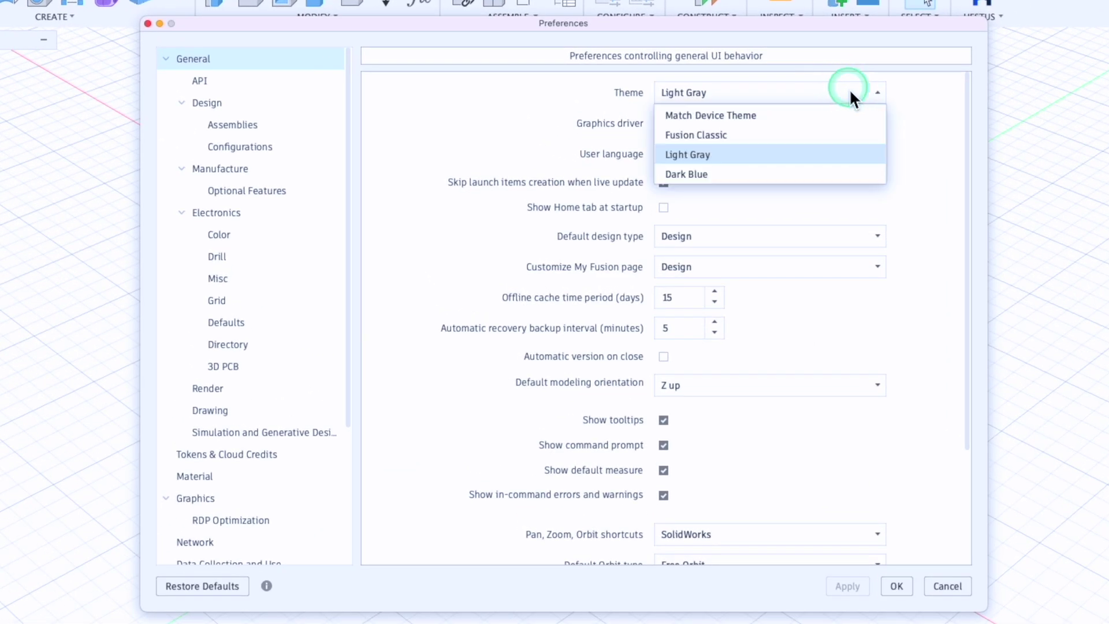
click(723, 116)
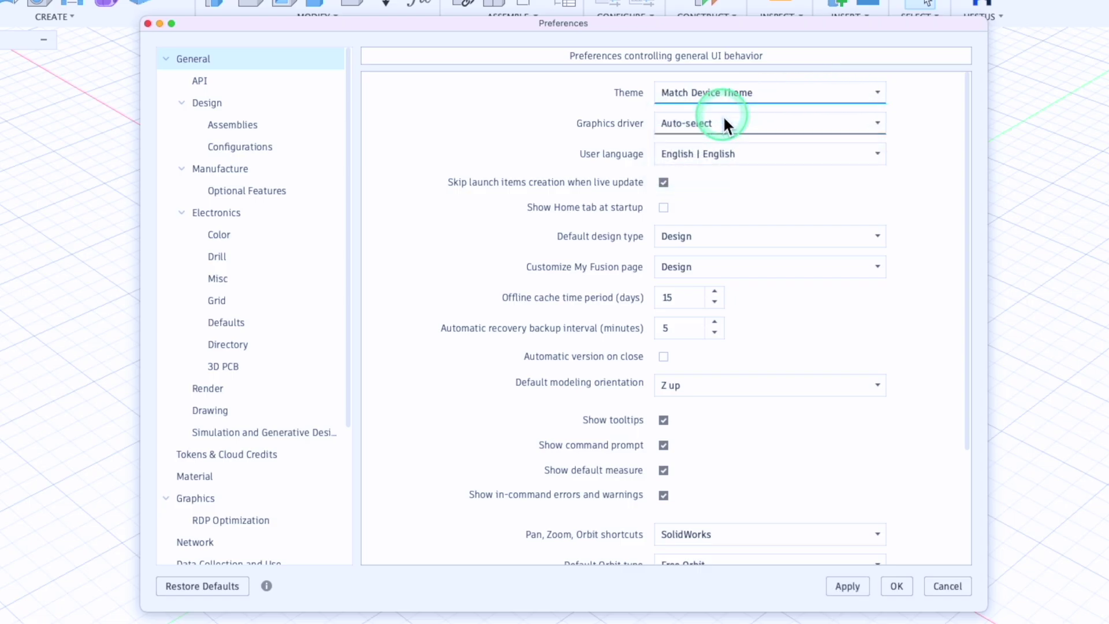
click(797, 461)
click(854, 586)
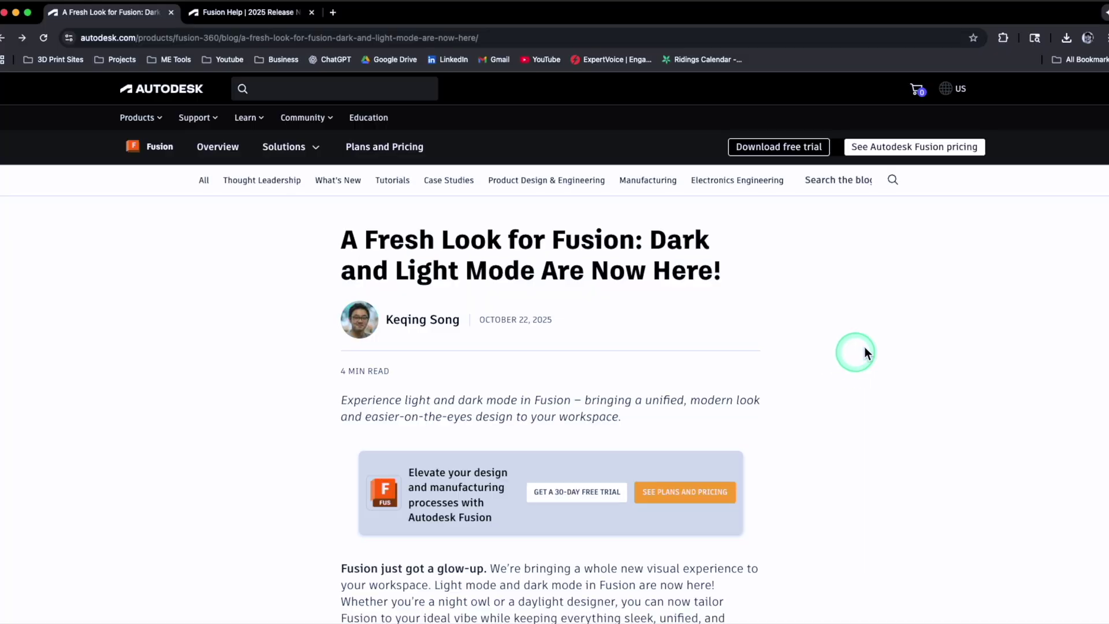
- Read through the dark-mode blog article, then switch to the Fusion Help release notes
scroll(824, 269, down, 1)
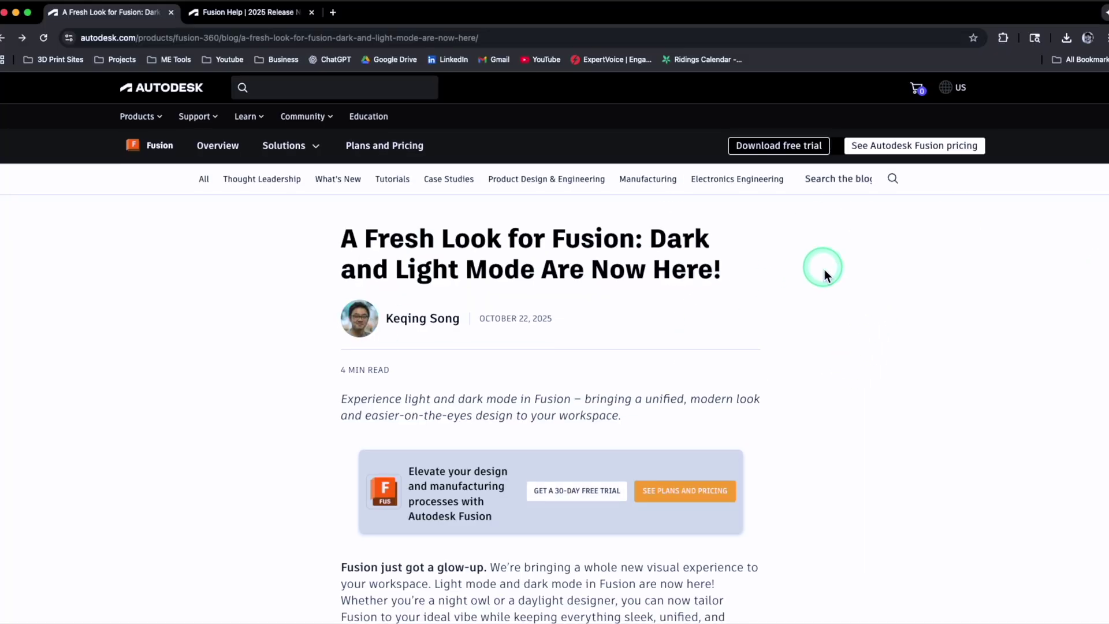
scroll(830, 267, down, 7)
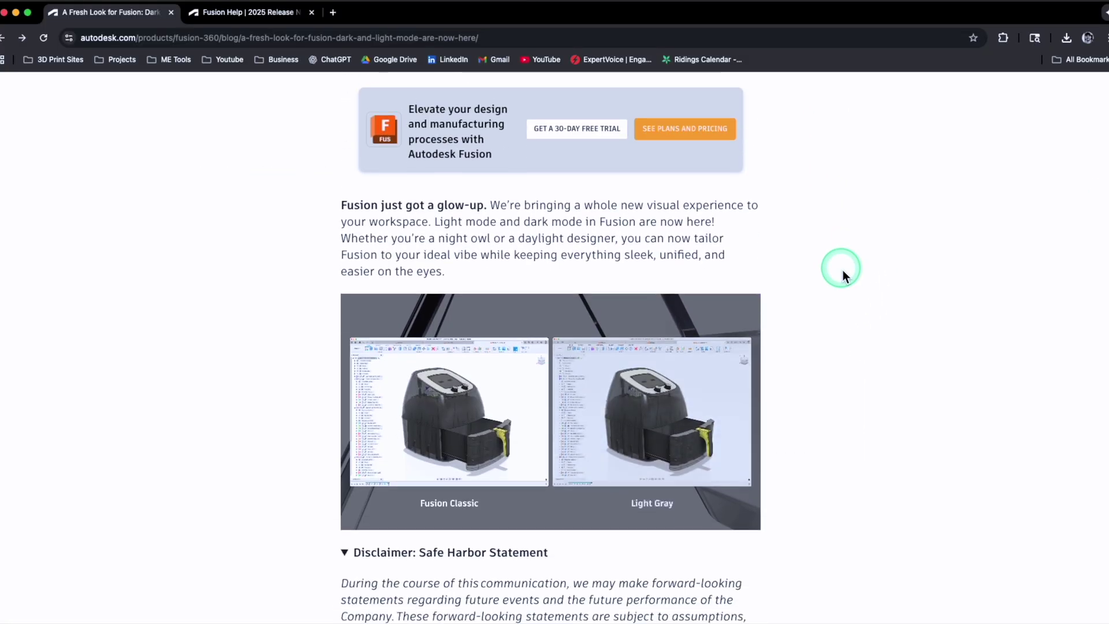
scroll(840, 271, down, 4)
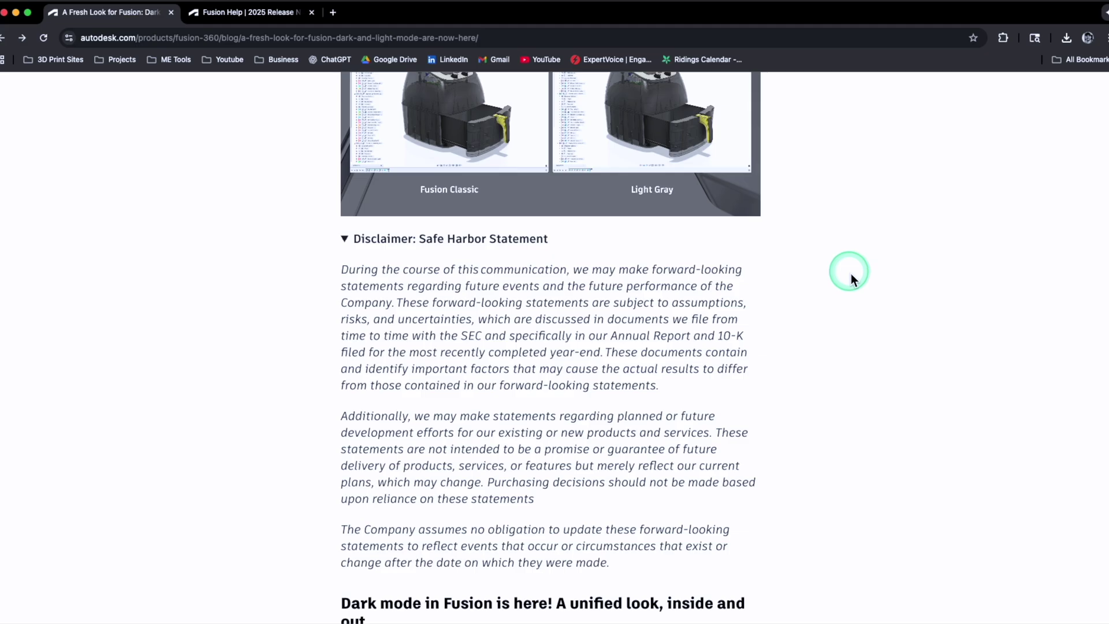
scroll(852, 273, down, 5)
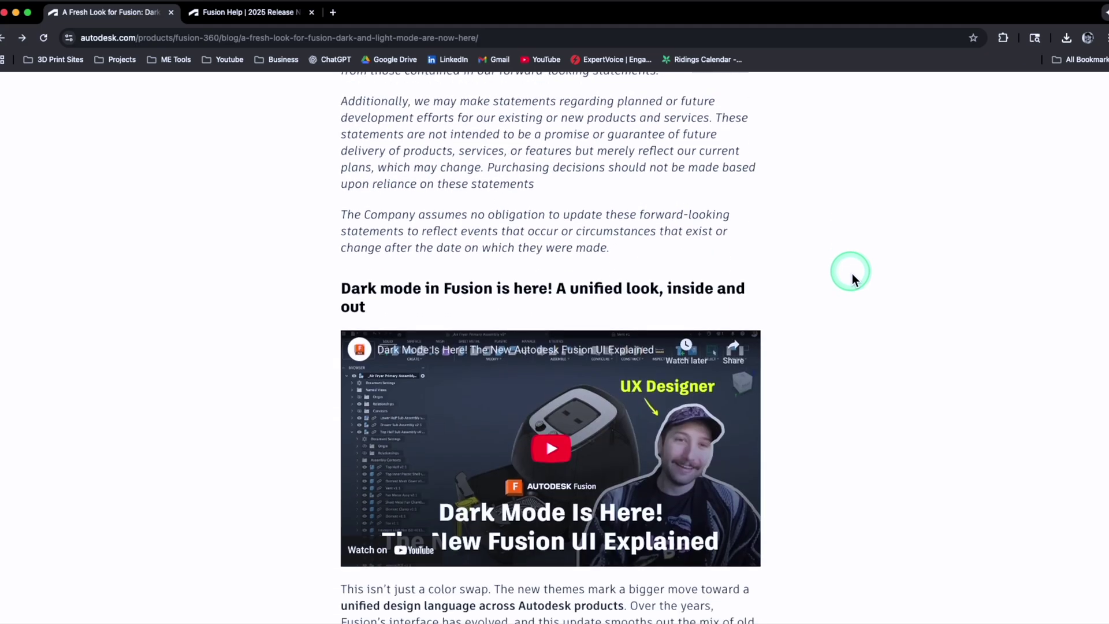
scroll(851, 272, down, 4)
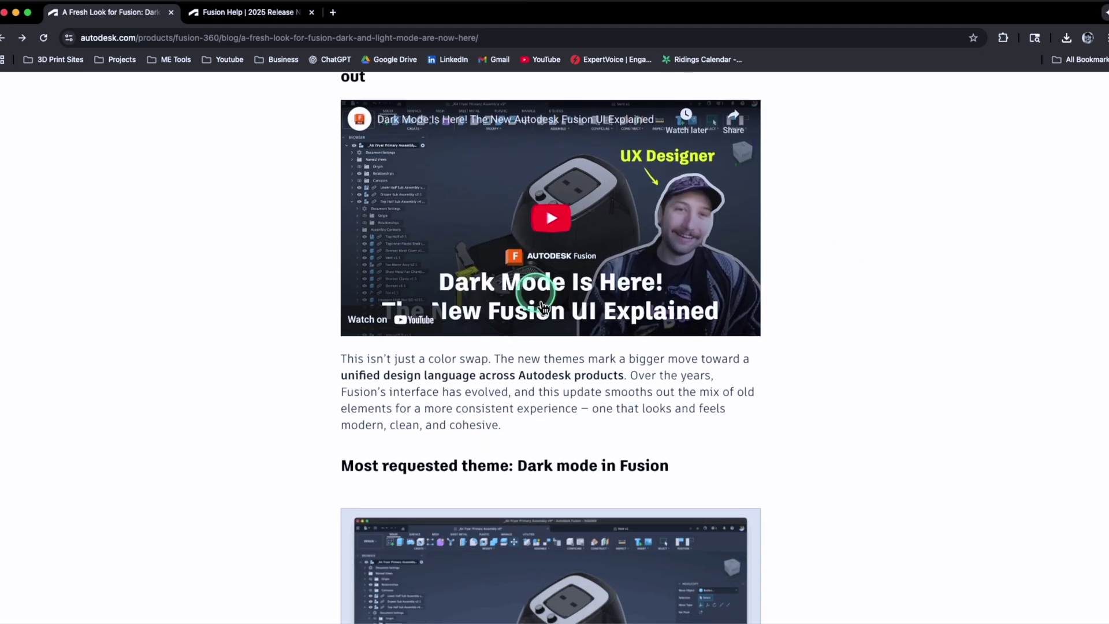
scroll(889, 271, down, 3)
scroll(865, 283, up, 20)
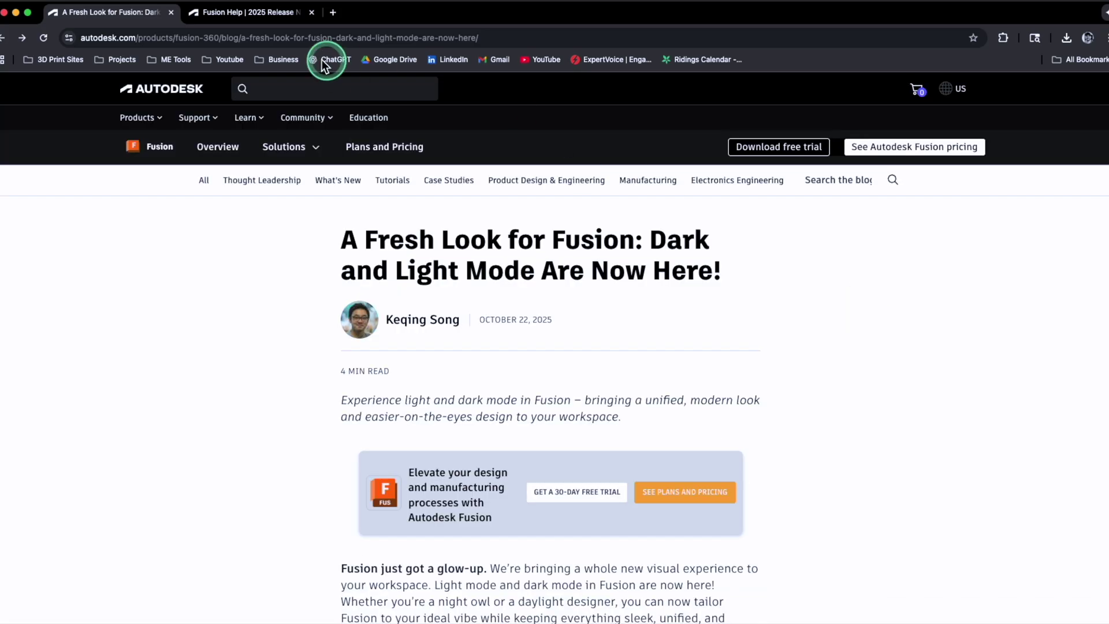
click(269, 12)
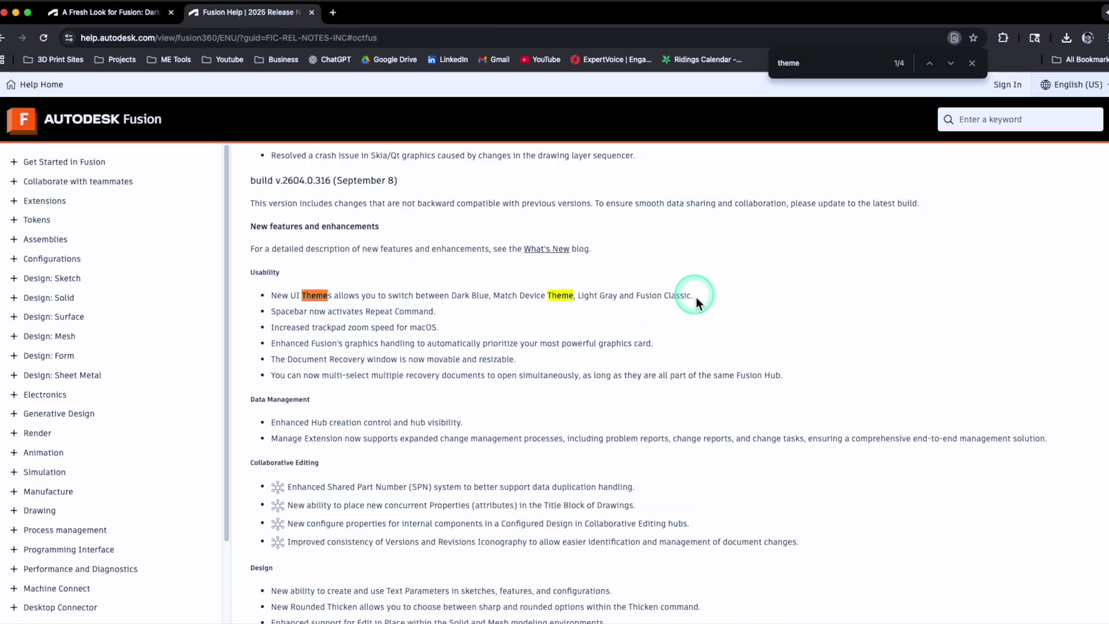